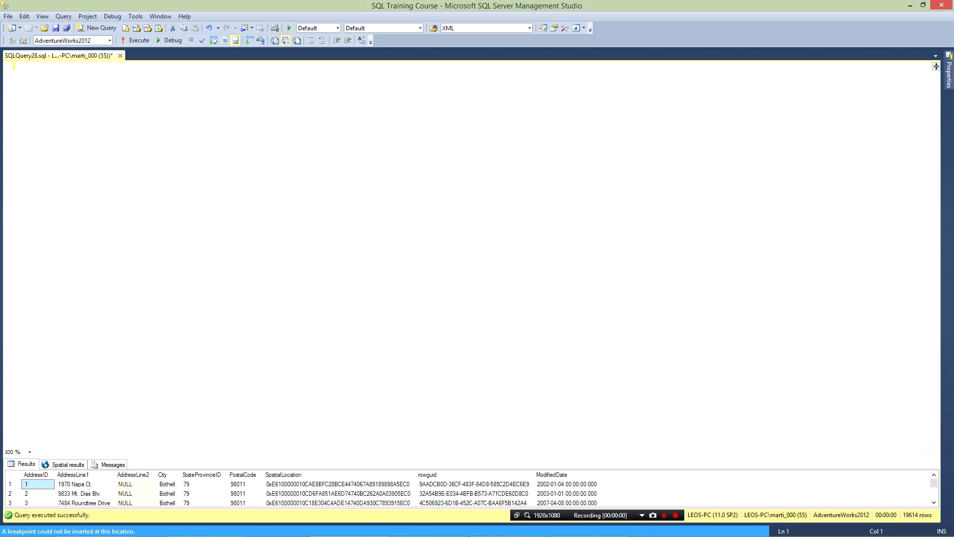
Step: Set grid results to include the query, include column headers when copying or saving, and discard results after execution
{"action": "left_click", "coordinate": [136, 16]}
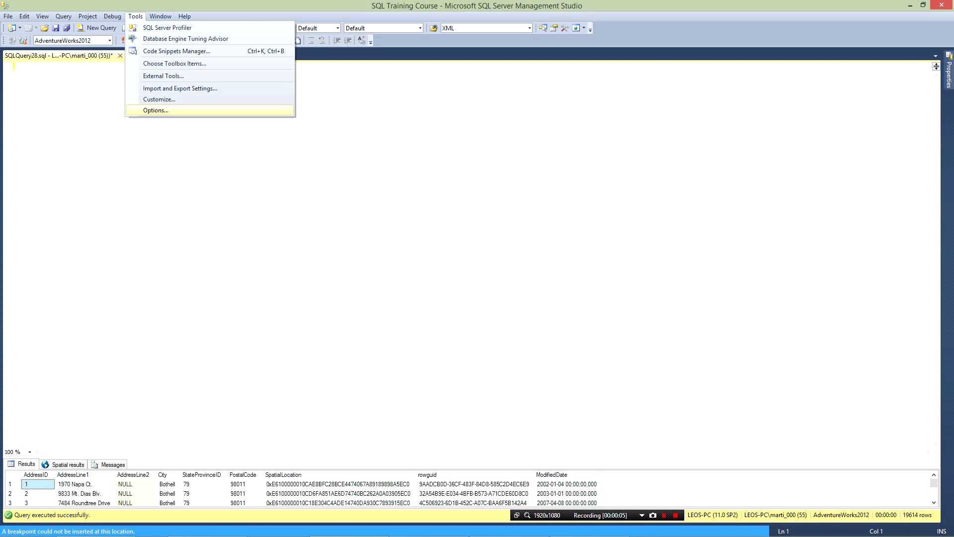
{"action": "key", "text": "Return"}
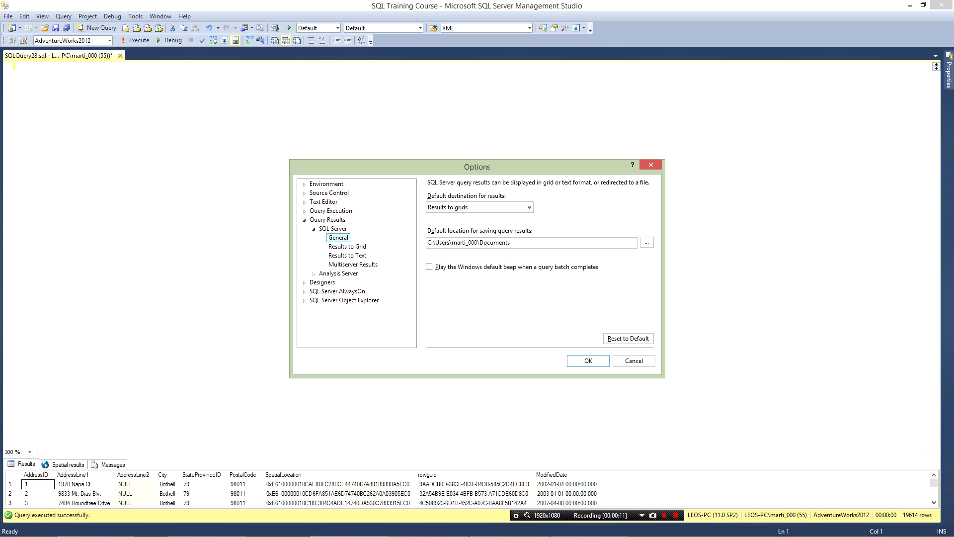
{"action": "left_click", "coordinate": [512, 242]}
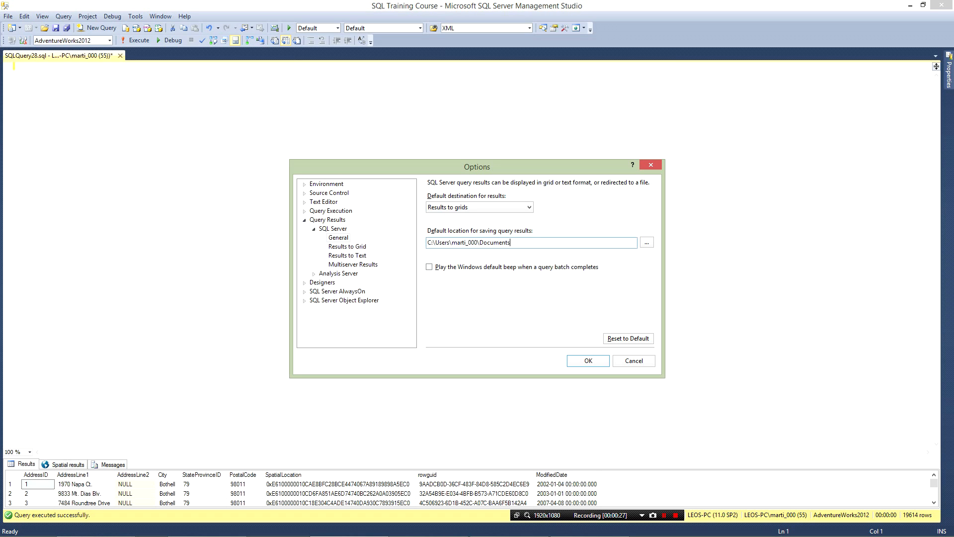
{"action": "left_click", "coordinate": [347, 246]}
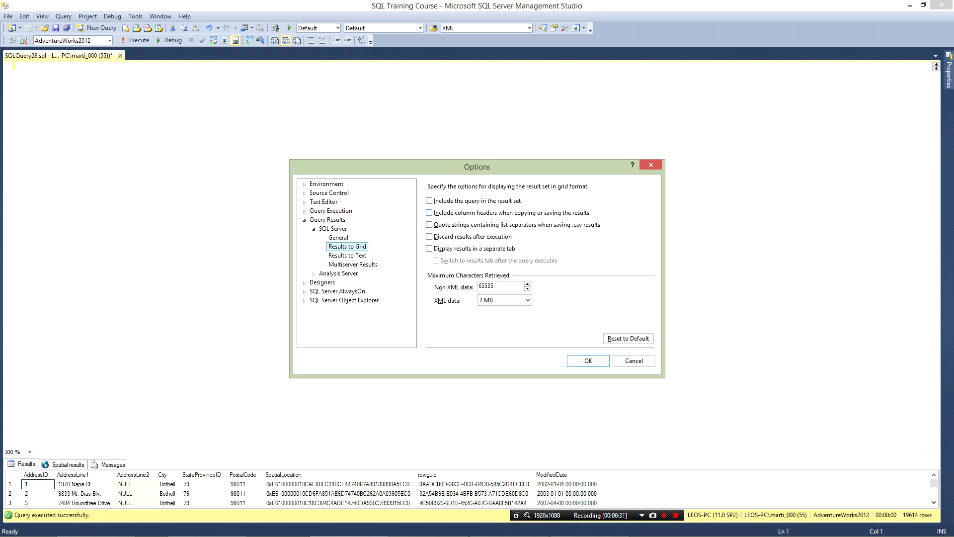
{"action": "left_click", "coordinate": [430, 200]}
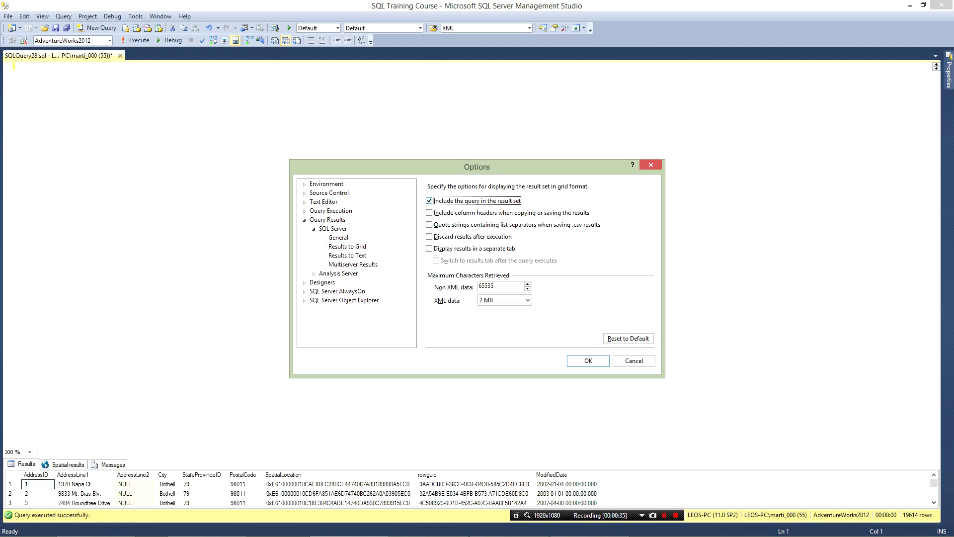
{"action": "left_click", "coordinate": [429, 213]}
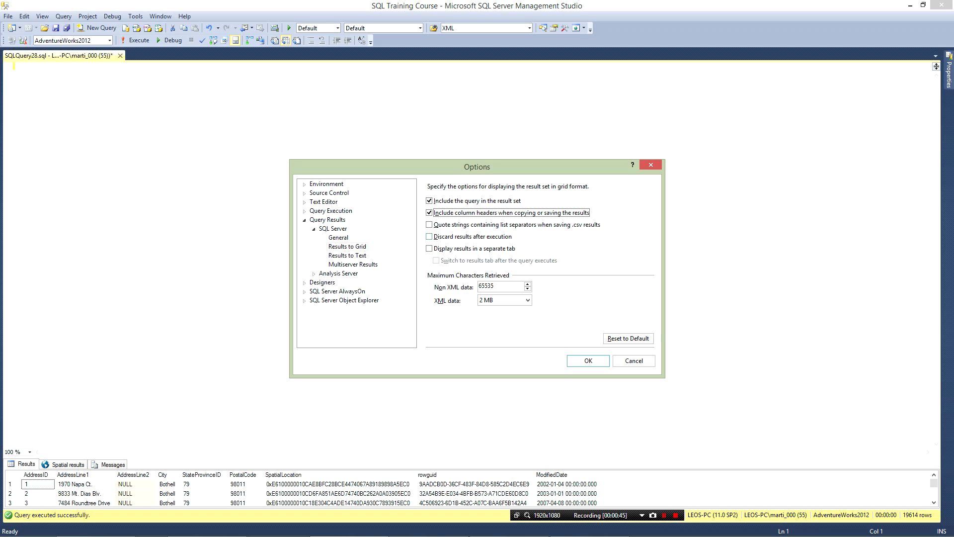
{"action": "left_click", "coordinate": [429, 236]}
{"action": "key", "text": "Return"}
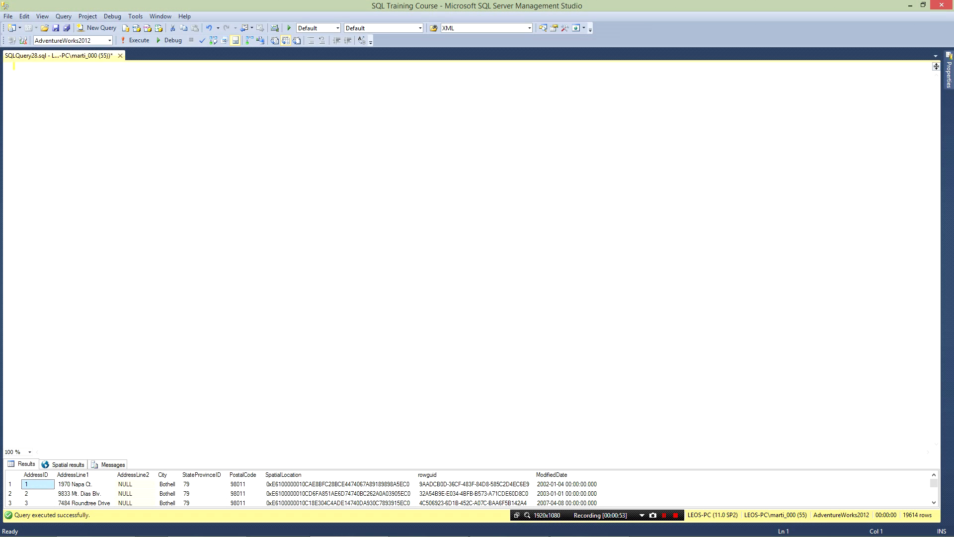
Step: Write and execute the query "select * from Person.Person"
{"action": "type", "text": "select * frtom per"}
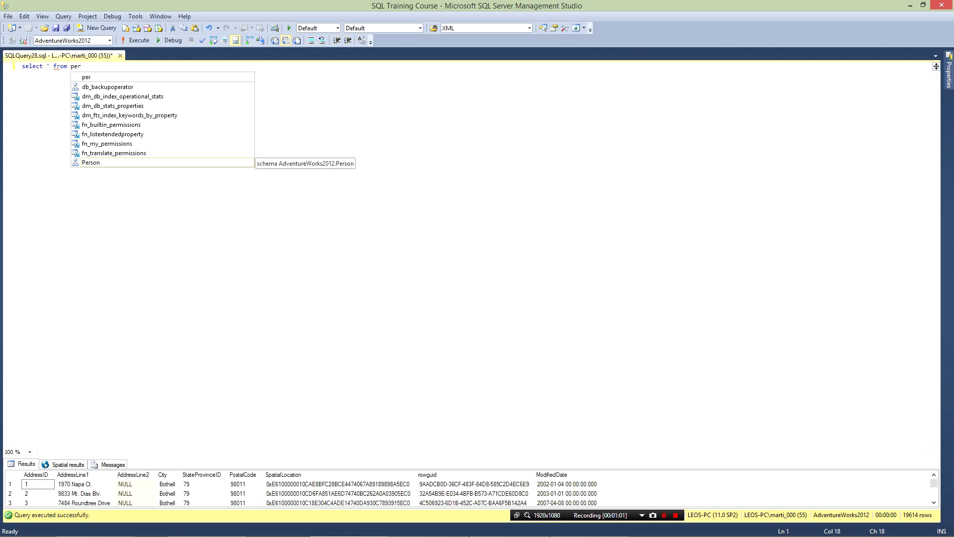
{"action": "key", "text": "Tab"}
{"action": "type", "text": "."}
{"action": "type", "text": "per"}
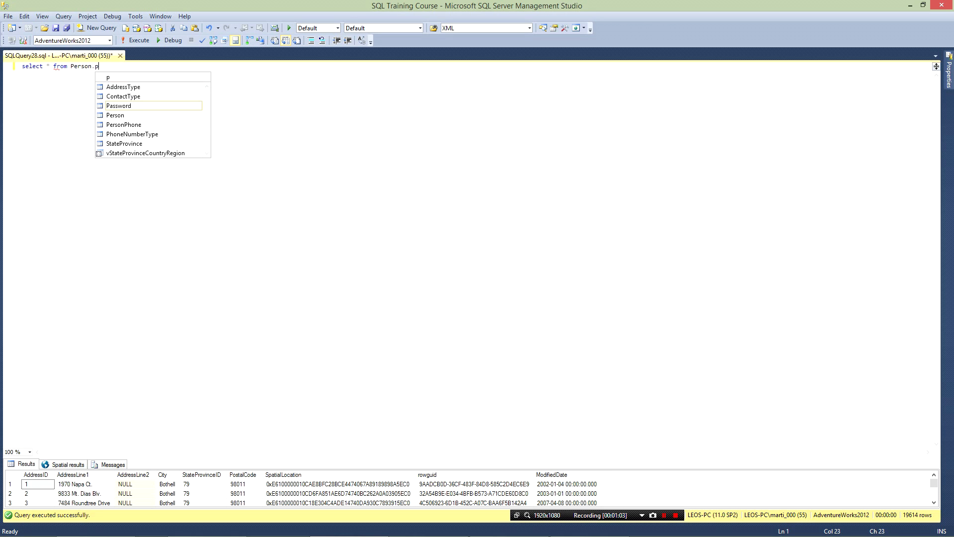
{"action": "key", "text": "Tab"}
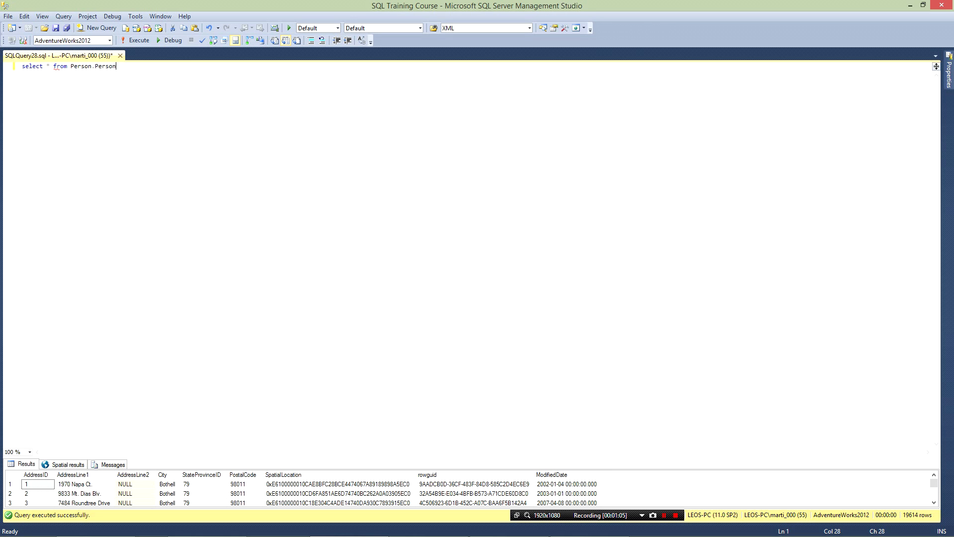
{"action": "key", "text": "F5"}
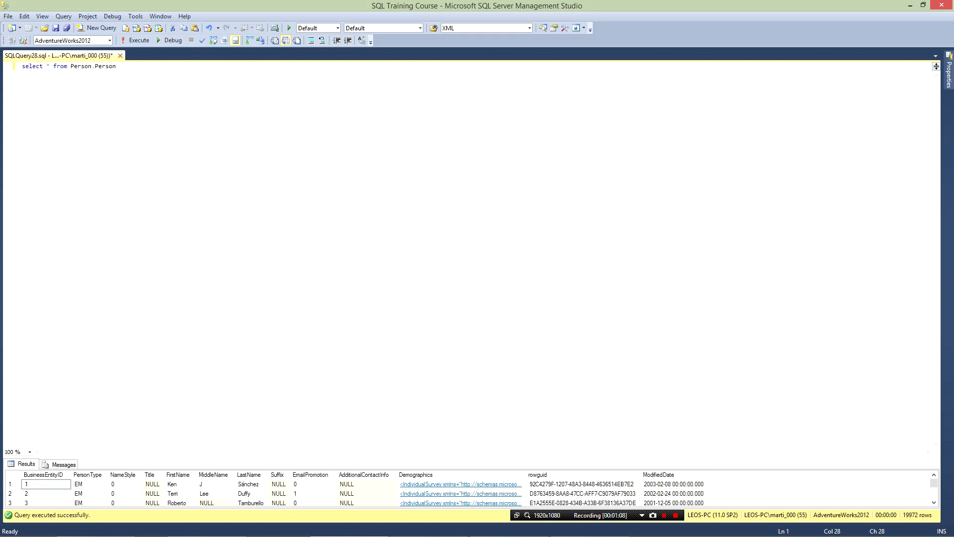
Step: Enlarge the results pane and check the query's messages, returning to the result grid
{"action": "left_click_drag", "start_coordinate": [472, 458], "coordinate": [472, 147]}
{"action": "left_click", "coordinate": [59, 153]}
{"action": "left_click", "coordinate": [22, 154]}
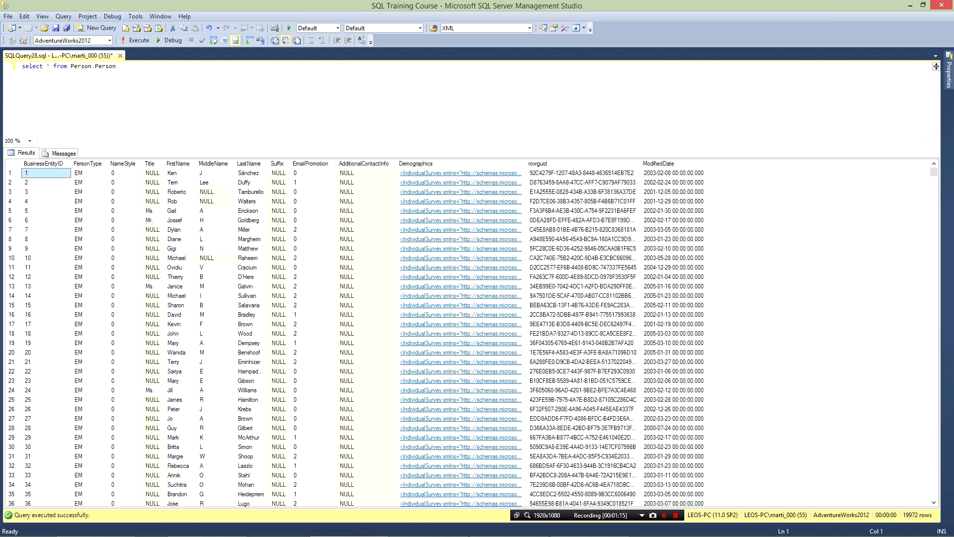
Step: Copy the Person.Person query into a new query window and execute it there
{"action": "left_click_drag", "start_coordinate": [117, 66], "coordinate": [22, 66]}
{"action": "key", "text": "ctrl+c"}
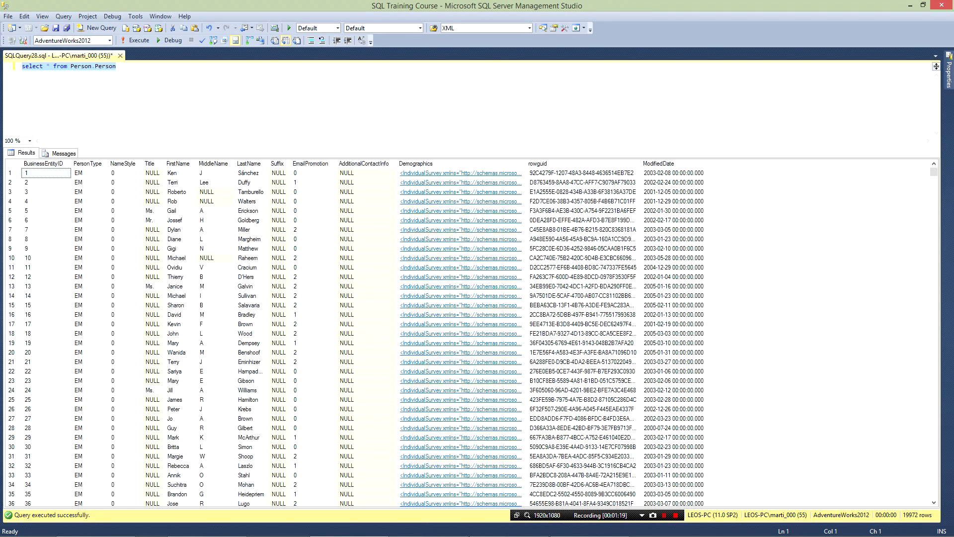
{"action": "left_click", "coordinate": [97, 28]}
{"action": "key", "text": "ctrl+v"}
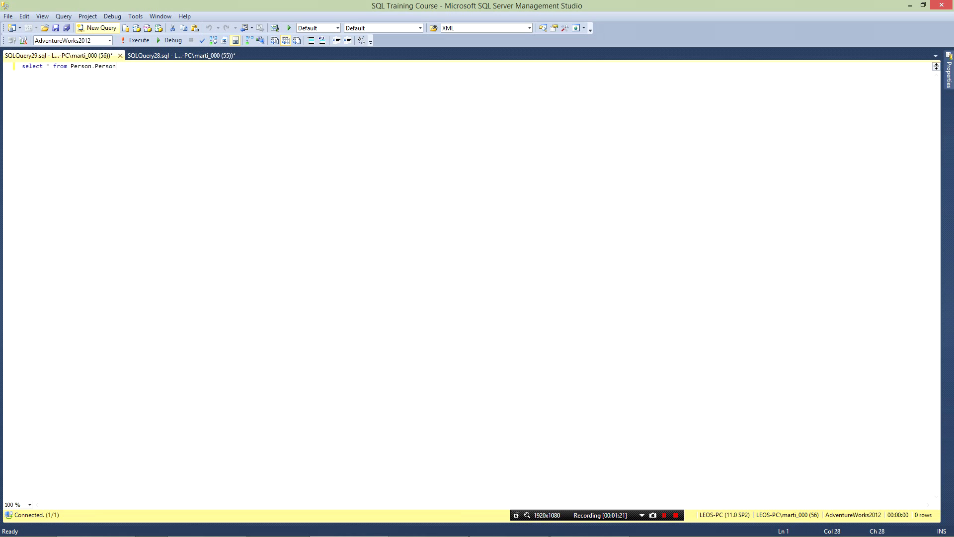
{"action": "key", "text": "F5"}
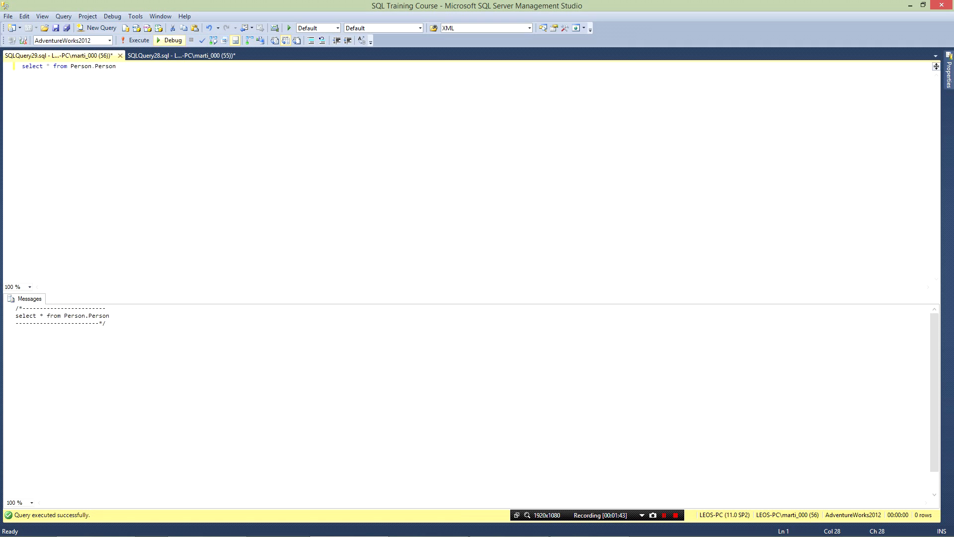
Step: Turn off discarding results after execution in the Results to Grid options
{"action": "left_click", "coordinate": [135, 16]}
{"action": "left_click", "coordinate": [155, 110]}
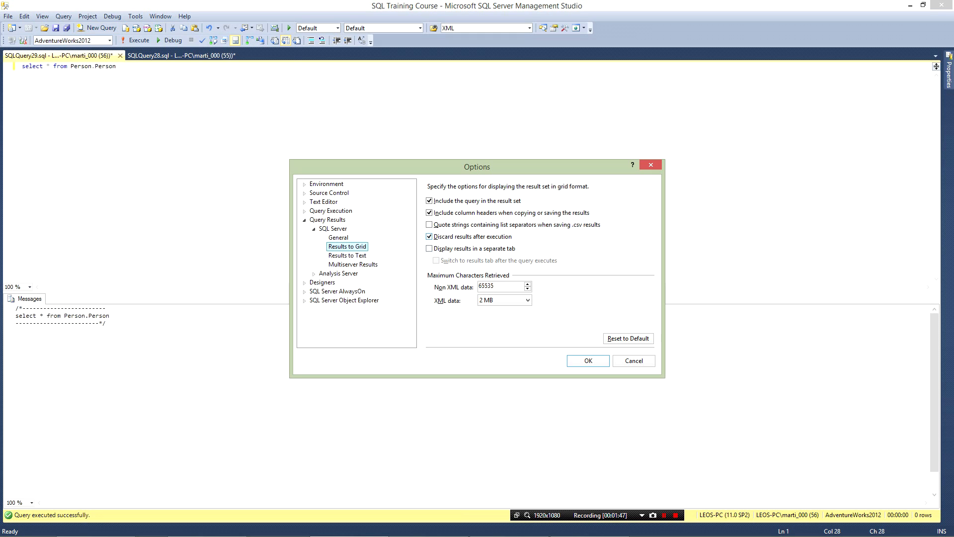
{"action": "left_click", "coordinate": [430, 236]}
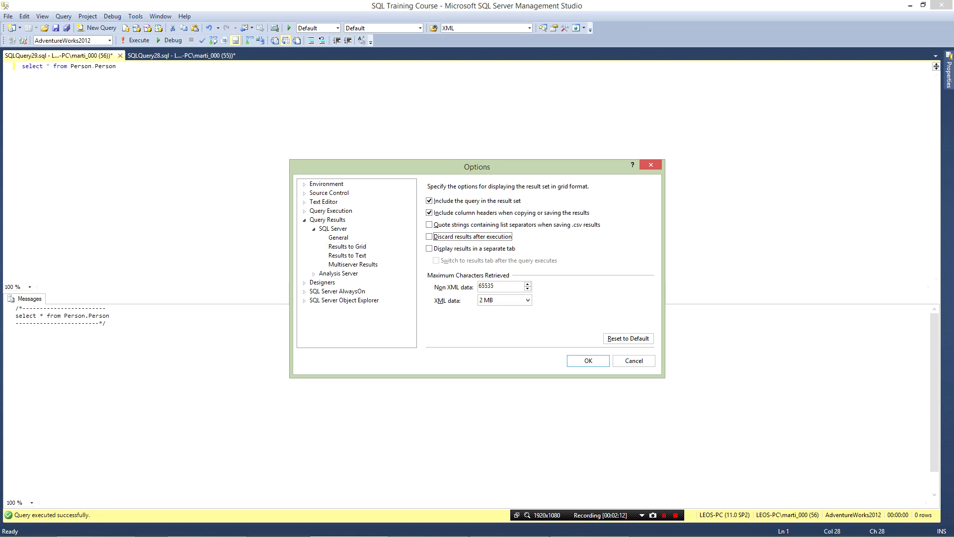
{"action": "key", "text": "Return"}
Step: Close both open query windows without saving and open a new blank query
{"action": "left_click", "coordinate": [119, 55]}
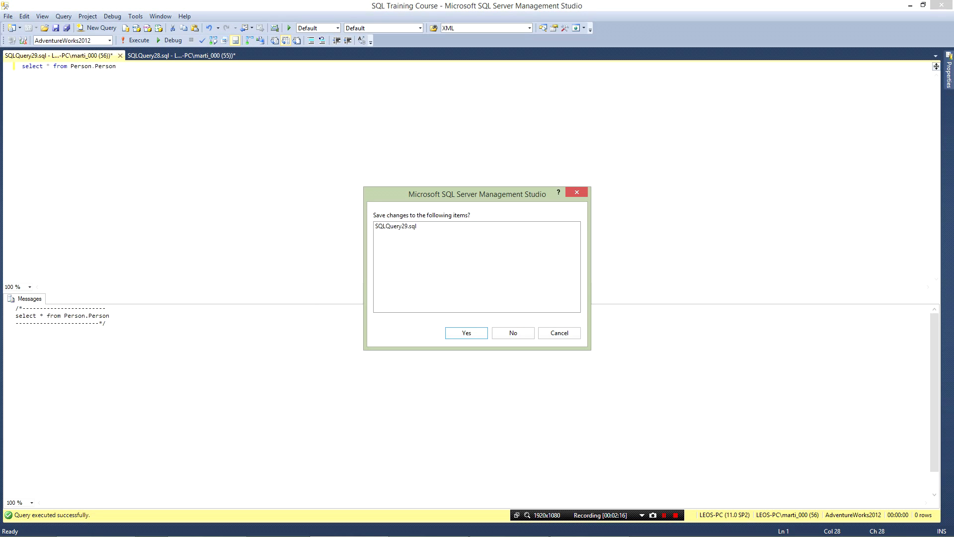
{"action": "left_click", "coordinate": [513, 333]}
{"action": "left_click", "coordinate": [119, 56]}
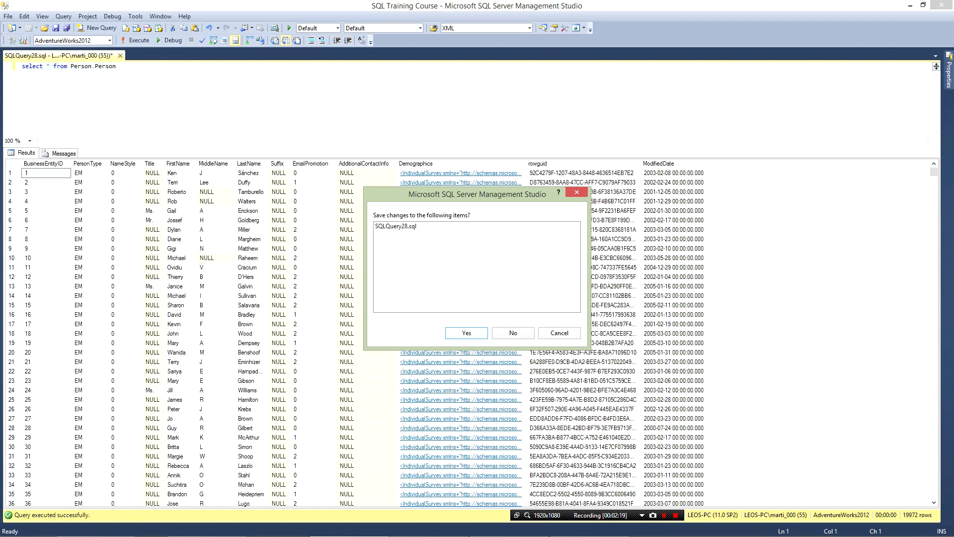
{"action": "left_click", "coordinate": [513, 333]}
{"action": "left_click", "coordinate": [97, 27]}
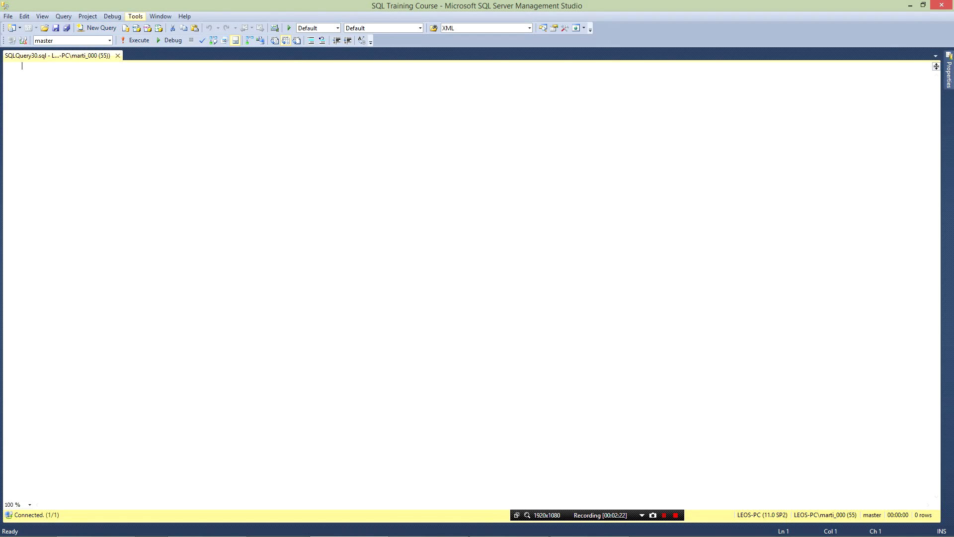
Step: Review the Results to Text options, including the maximum characters per column, and the Multiserver Results options
{"action": "left_click", "coordinate": [135, 16]}
{"action": "left_click", "coordinate": [149, 110]}
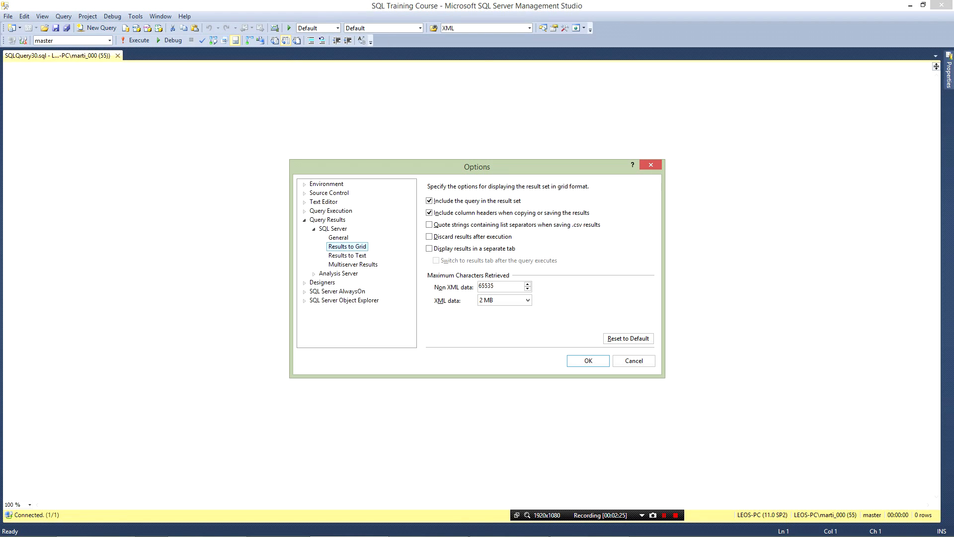
{"action": "left_click", "coordinate": [348, 256]}
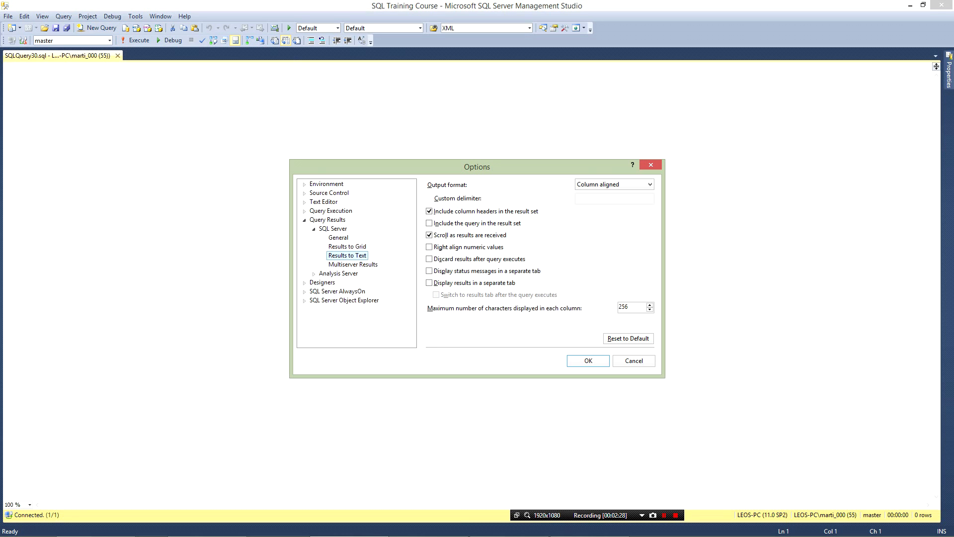
{"action": "double_click", "coordinate": [624, 307]}
{"action": "left_click", "coordinate": [353, 265]}
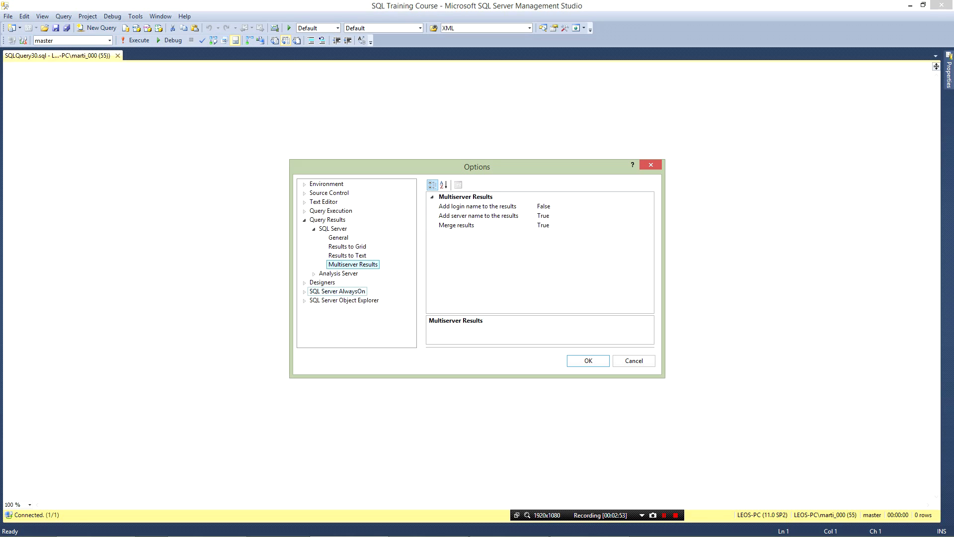
Step: Examine the SQL Server Object Explorer options for the Select Top audit records and Edit Top rows commands
{"action": "left_click", "coordinate": [304, 283]}
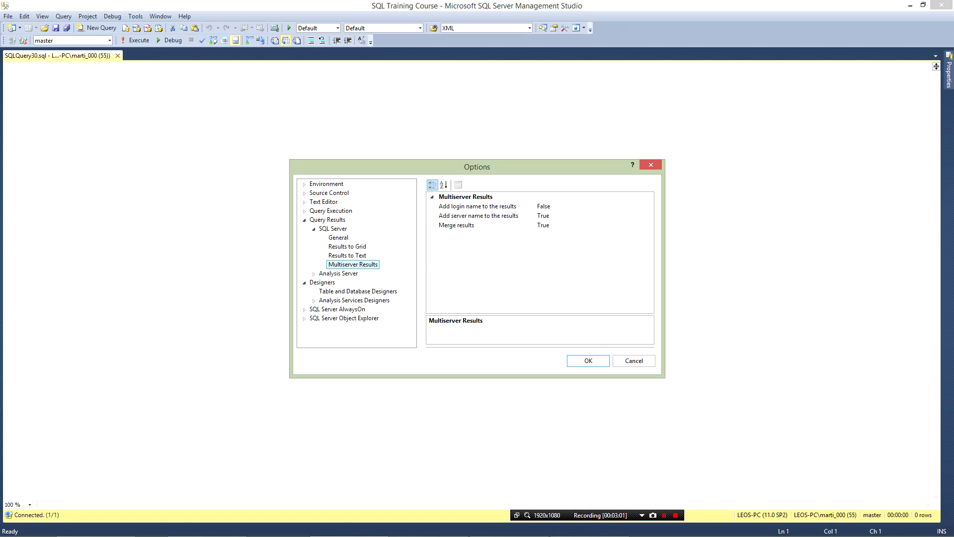
{"action": "left_click", "coordinate": [304, 318]}
{"action": "left_click", "coordinate": [343, 319]}
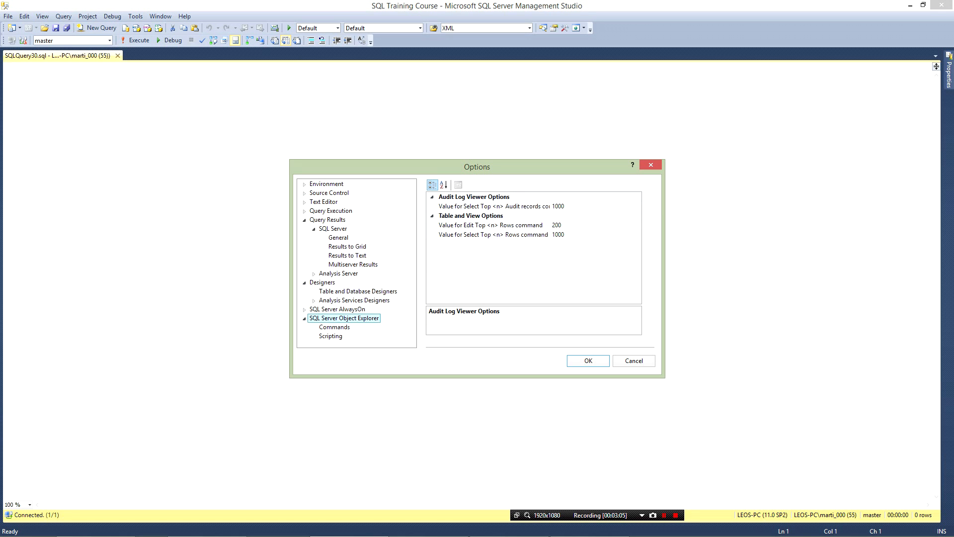
{"action": "left_click_drag", "start_coordinate": [412, 167], "coordinate": [278, 136]}
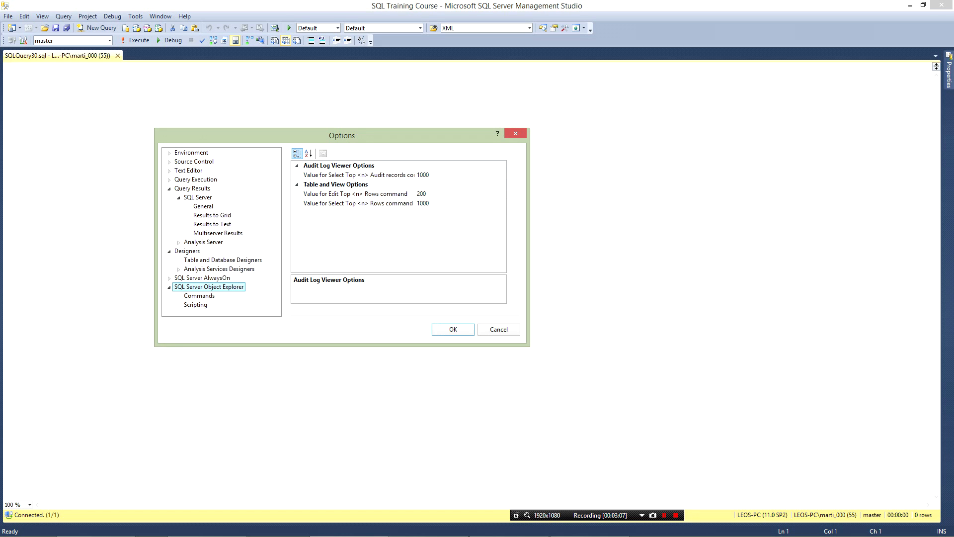
{"action": "left_click", "coordinate": [423, 175]}
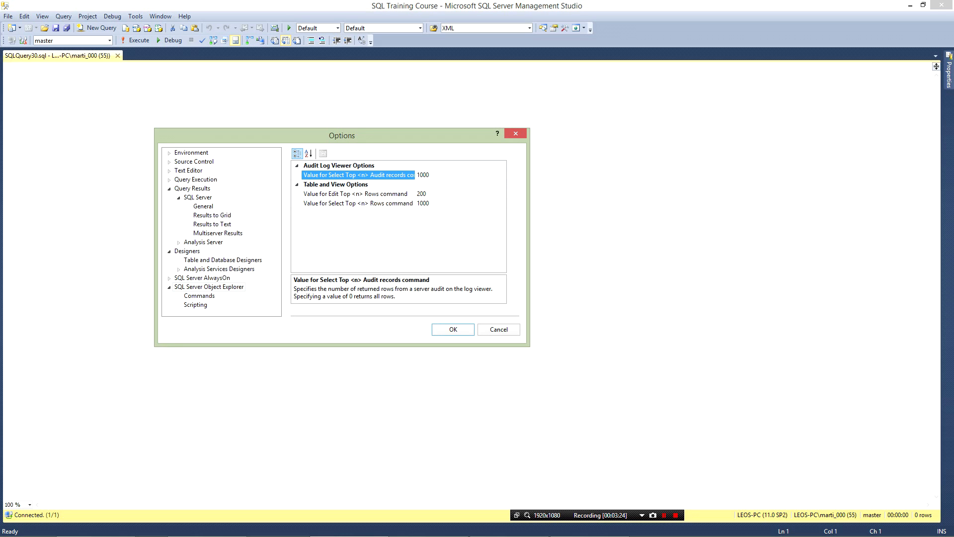
{"action": "left_click", "coordinate": [424, 194]}
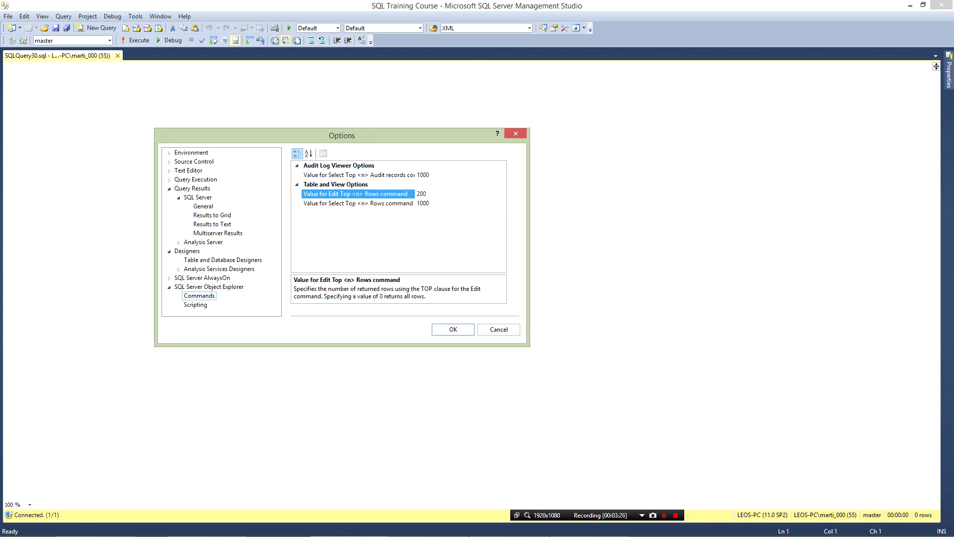
Step: Examine the Object Explorer scripting options for server version, indexes and triggers
{"action": "left_click", "coordinate": [196, 305]}
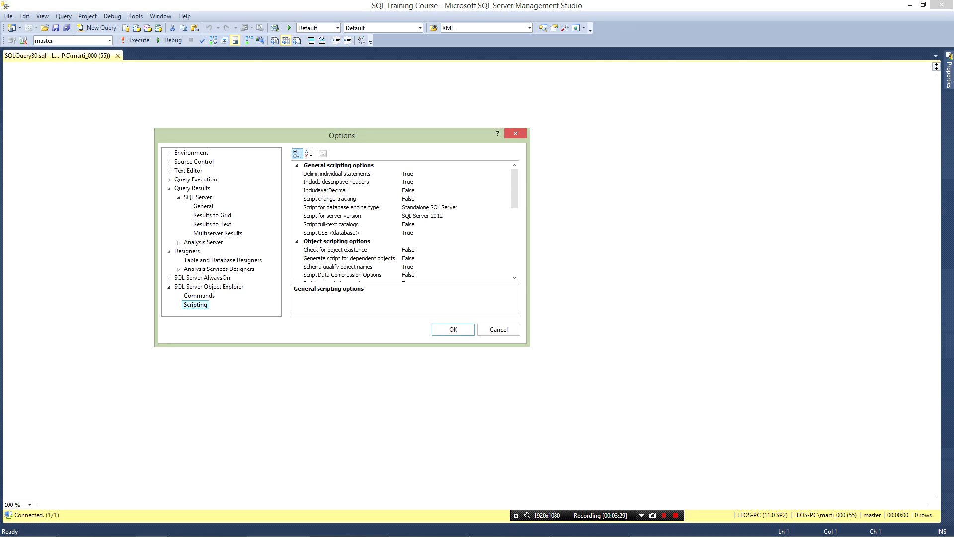
{"action": "left_click", "coordinate": [423, 216]}
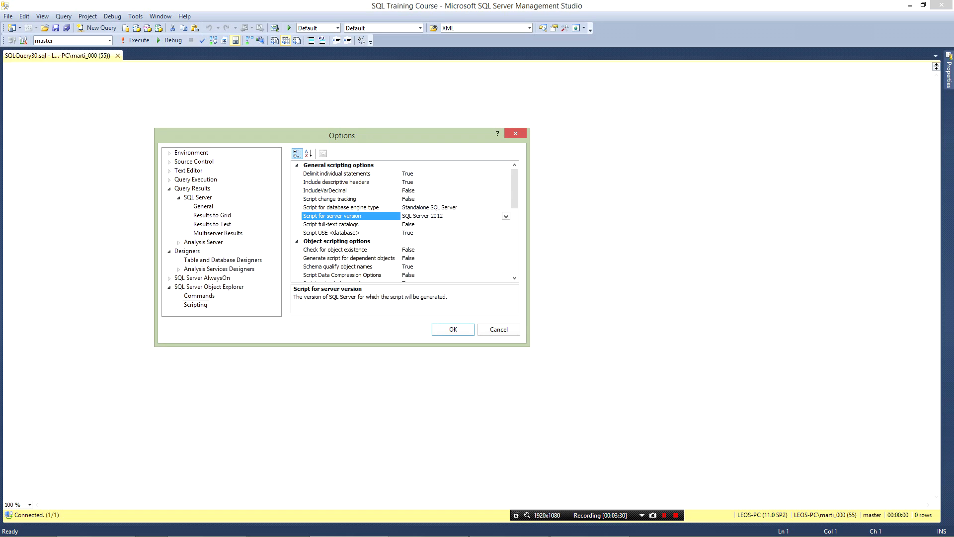
{"action": "left_click", "coordinate": [506, 216]}
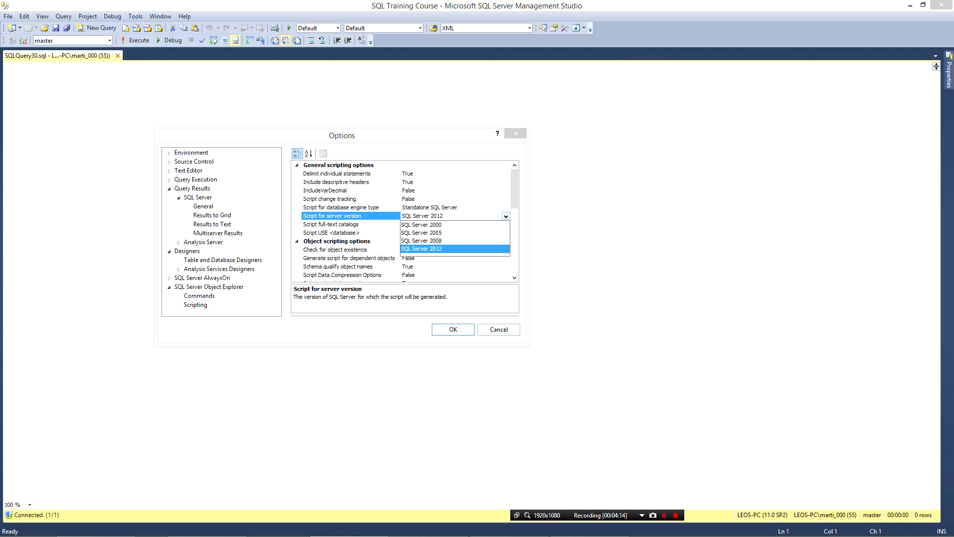
{"action": "left_click", "coordinate": [514, 189]}
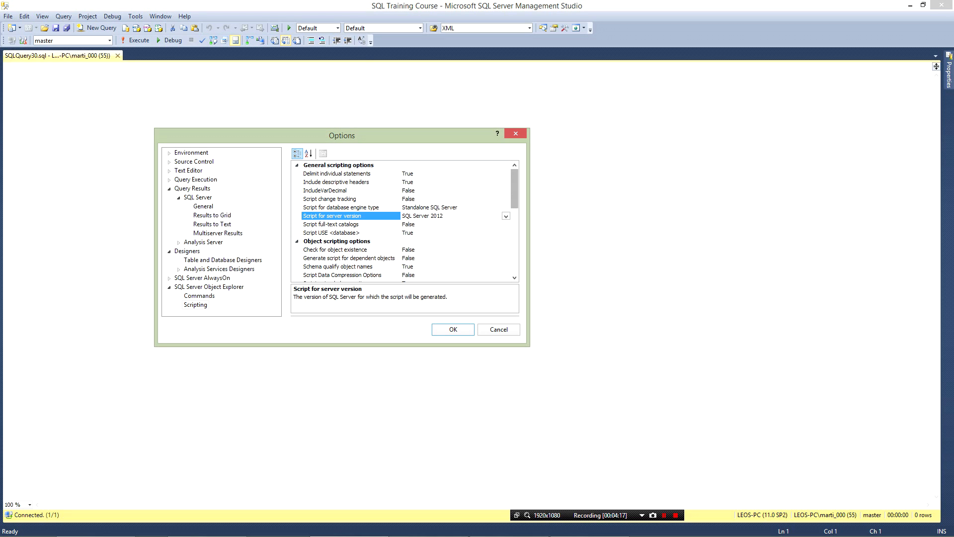
{"action": "scroll", "coordinate": [405, 221], "scroll_direction": "down", "scroll_amount": 9}
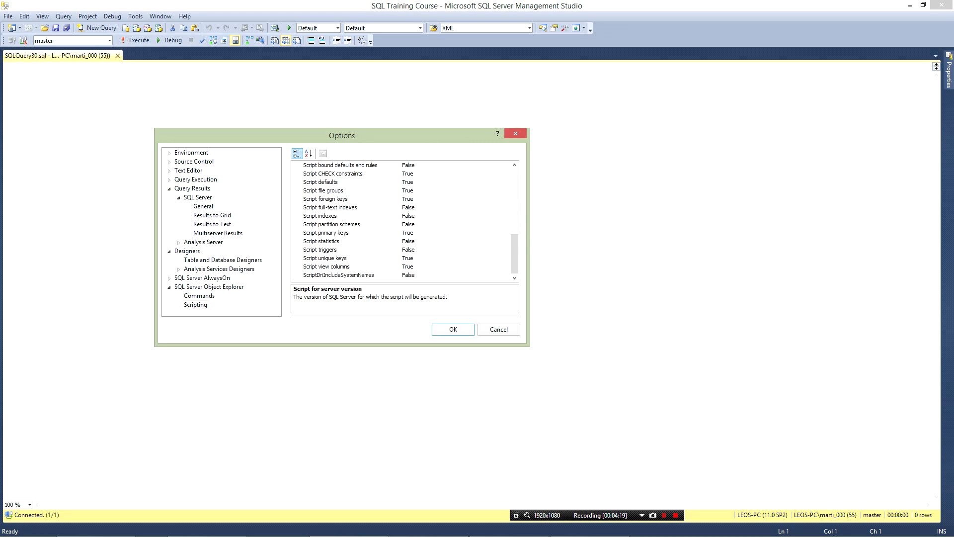
{"action": "left_click", "coordinate": [321, 215]}
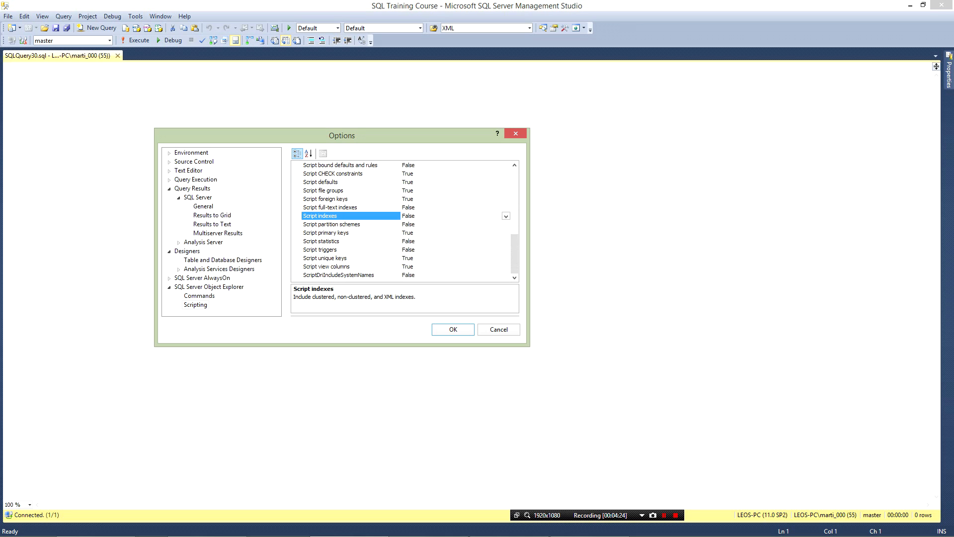
{"action": "left_click", "coordinate": [320, 250]}
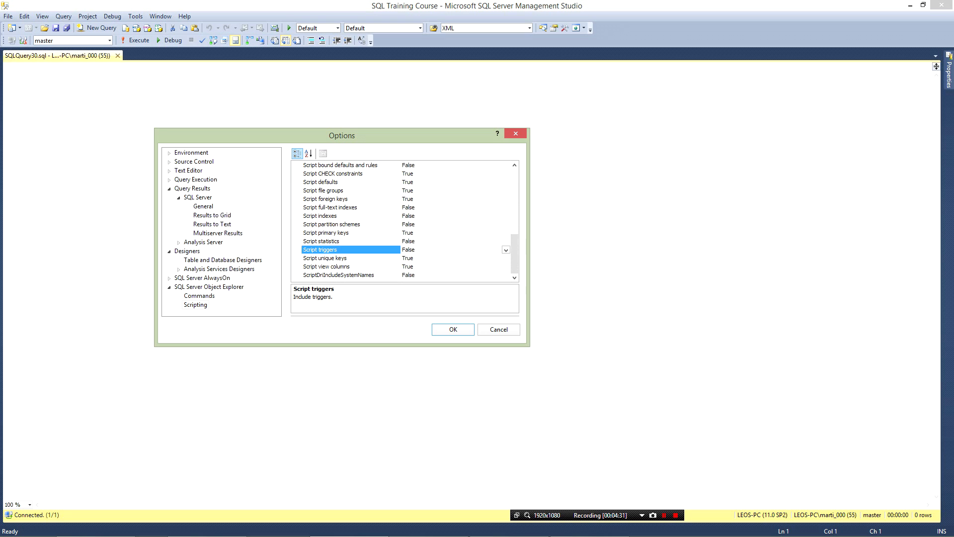